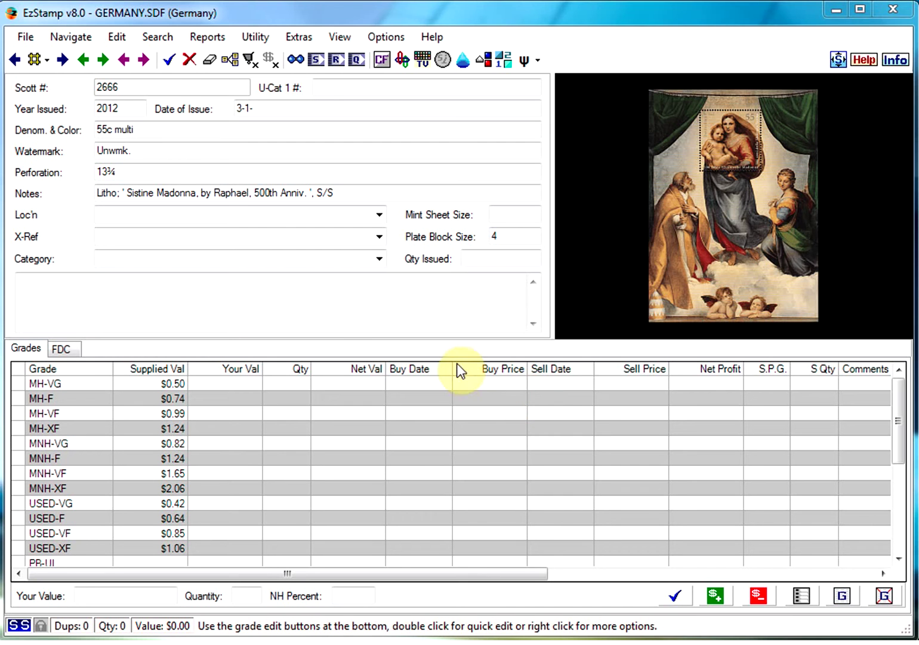
Find the supplied Scott 1000–1100 records in Rapid Multi Entry and begin entry on the 99 matches.
left_click(119, 39)
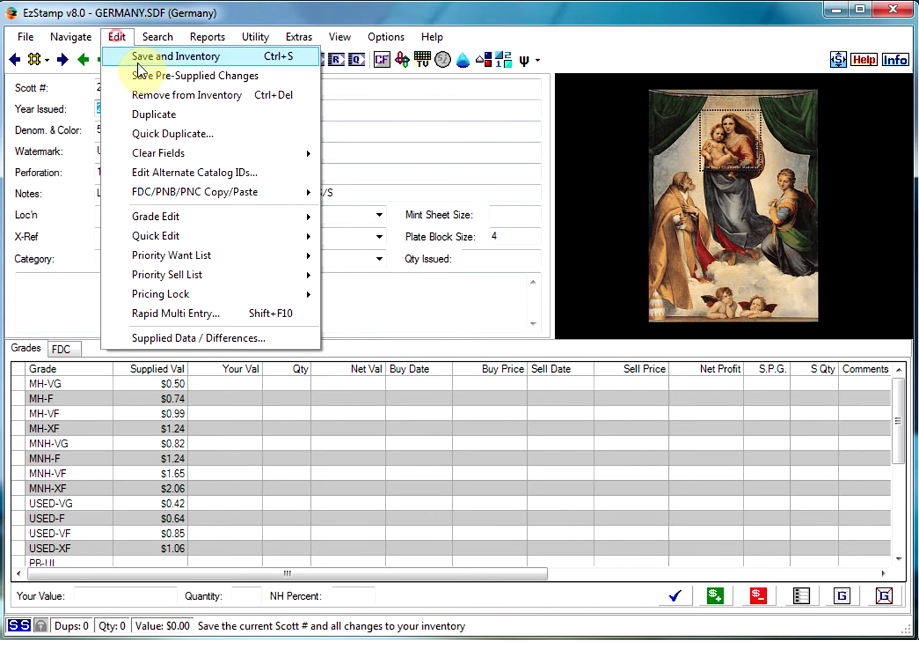
left_click(193, 314)
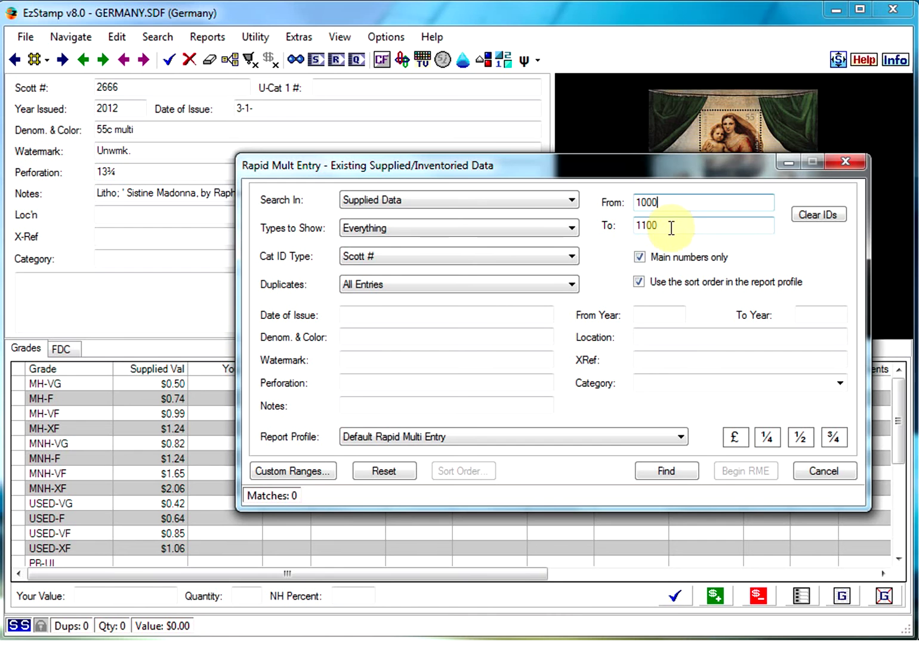
left_click(667, 472)
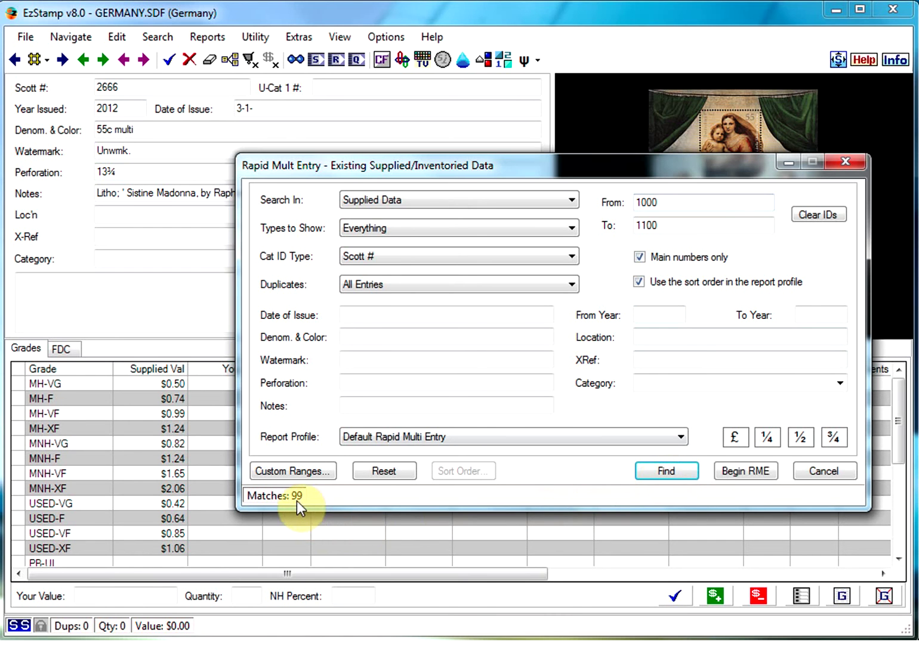
left_click(738, 473)
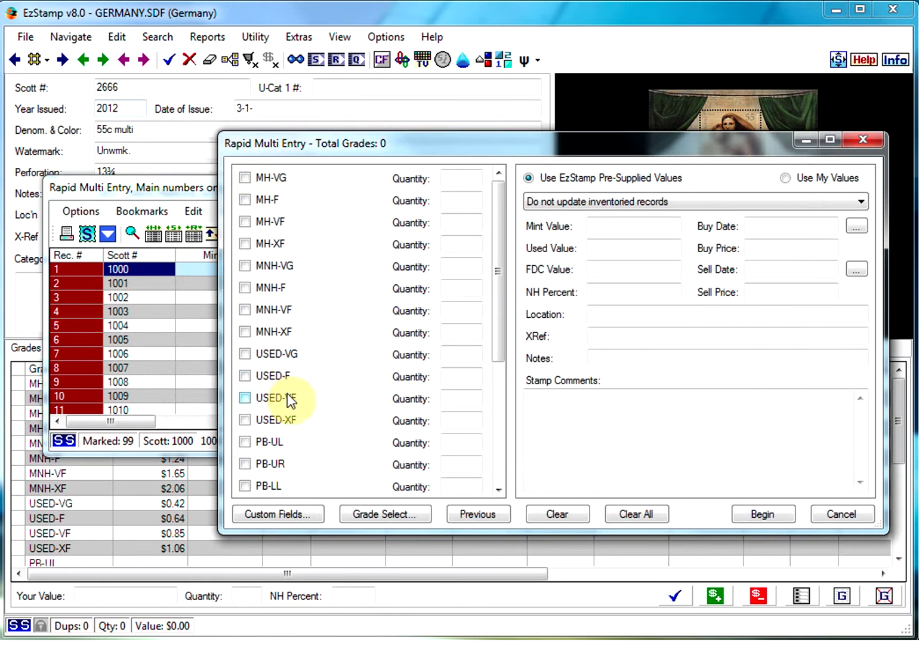
Record one MNH-VF copy per stamp, stored in 'Volume 2', and start inventorying.
left_click(244, 310)
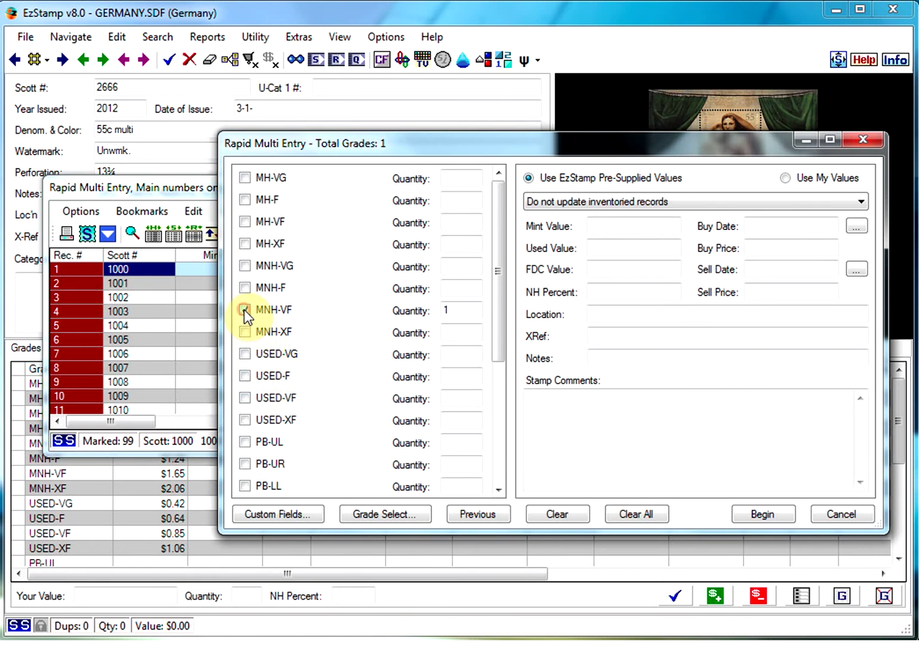
left_click(453, 310)
left_click(609, 315)
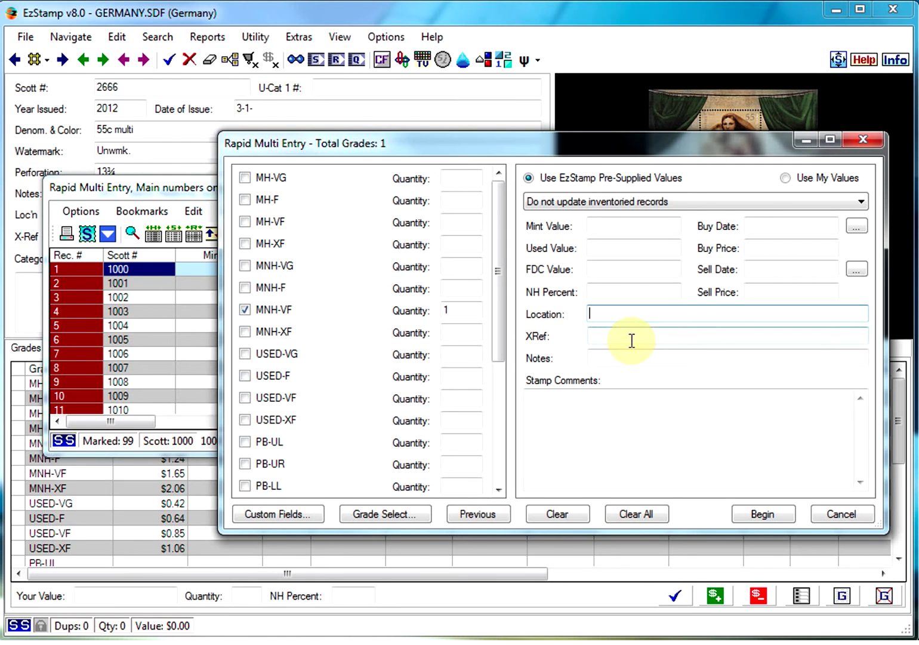
type("Volume 2")
left_click(759, 516)
Confirm inventorying the 99 Scott 1000–1100 stamps and close the rapid entry window.
left_click(426, 414)
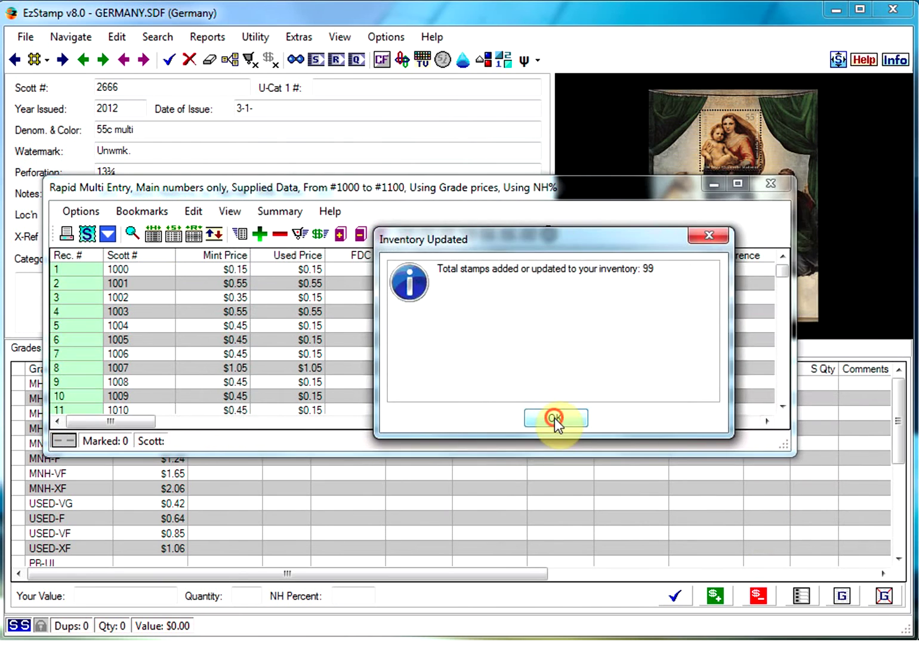
left_click(554, 417)
left_click(773, 183)
List all inventoried stamps in the Quick Stats grid, scroll through them, then close it.
left_click(356, 59)
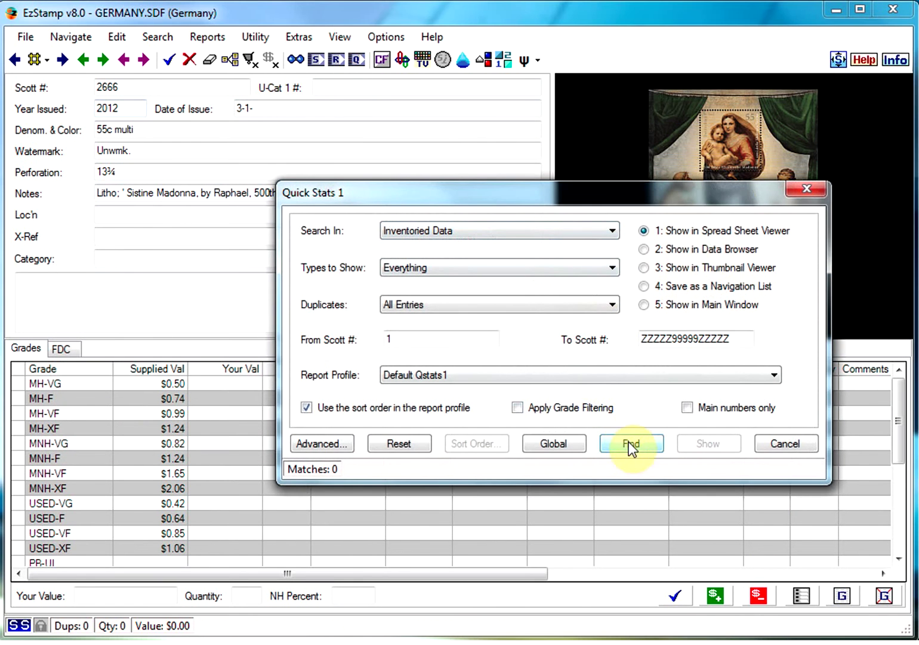
left_click(630, 445)
left_click(708, 441)
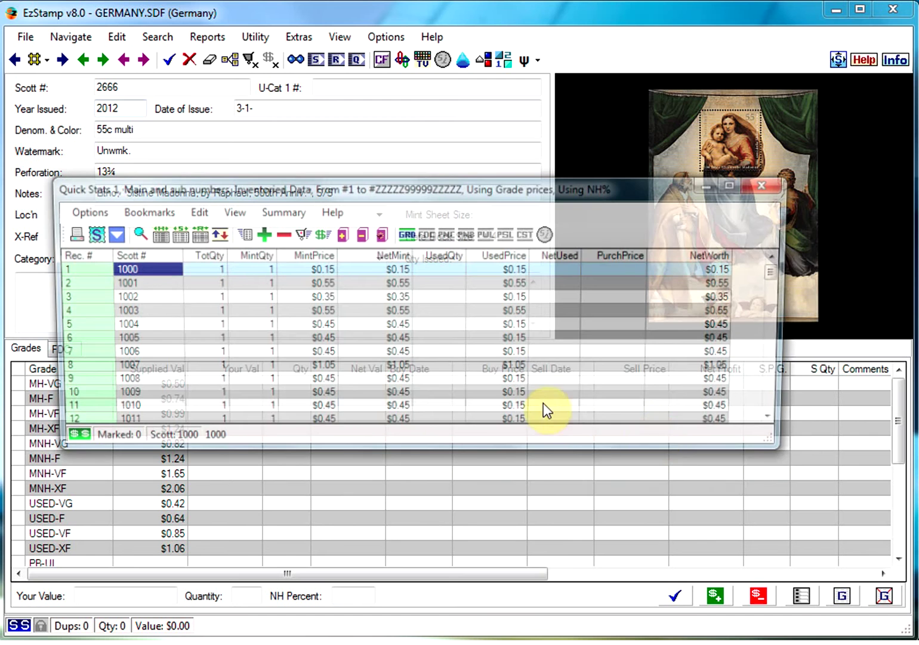
left_click_drag(781, 292, 781, 421)
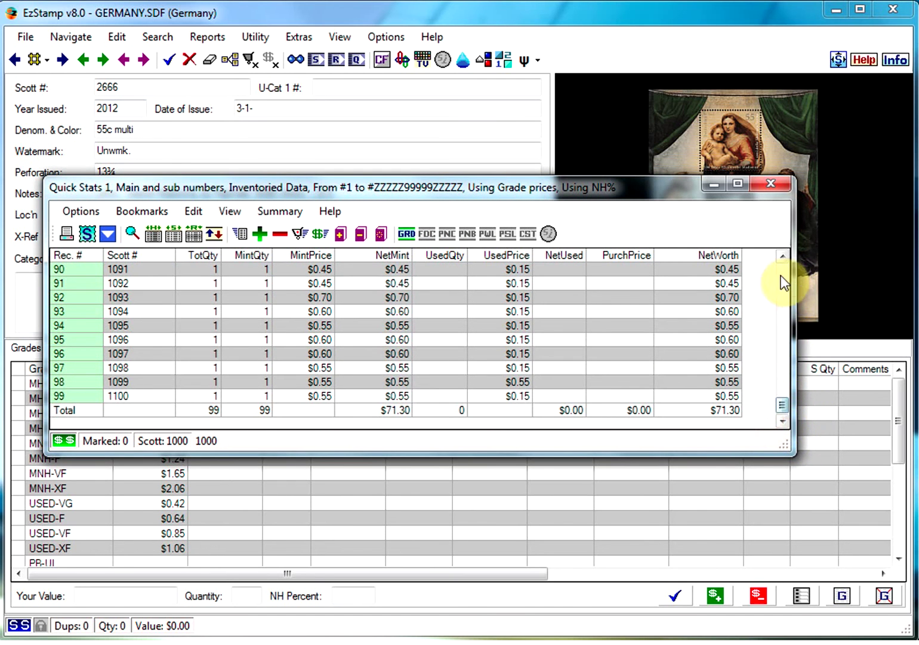
left_click(769, 183)
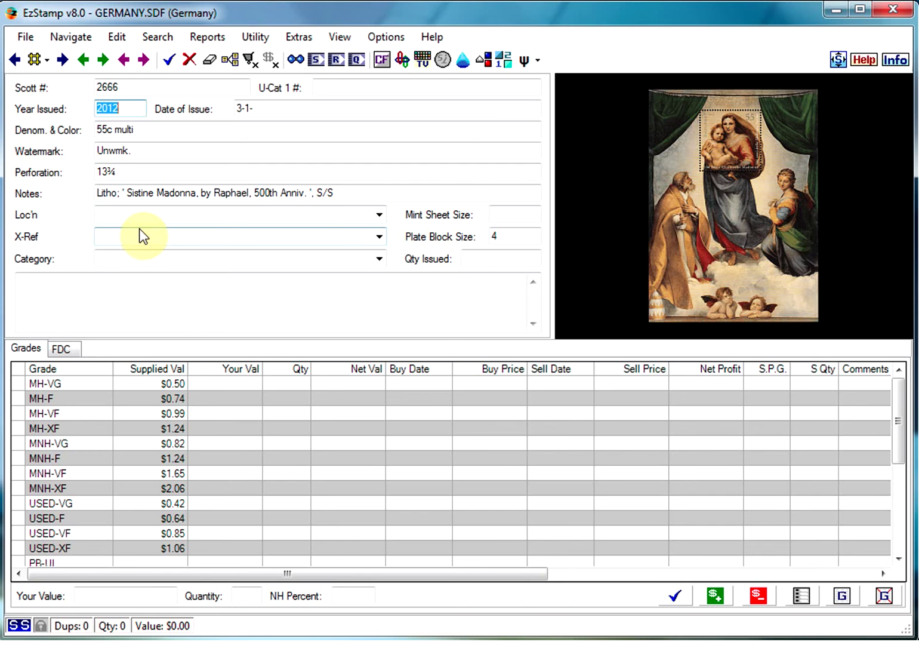
Duplicate the Germany country file as GERMANY_USED, with supplied data only.
left_click(27, 37)
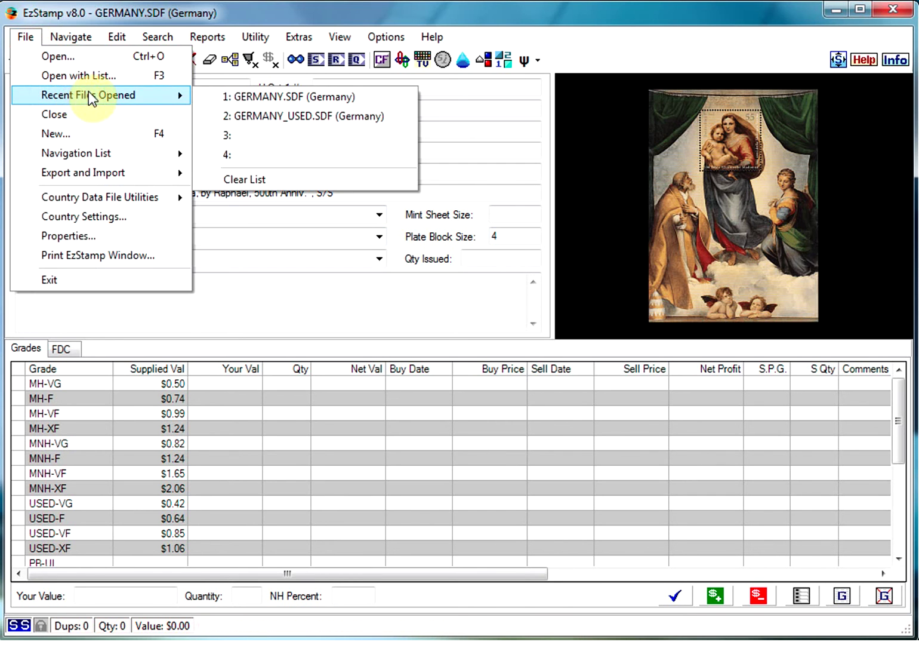
mouse_move(112, 197)
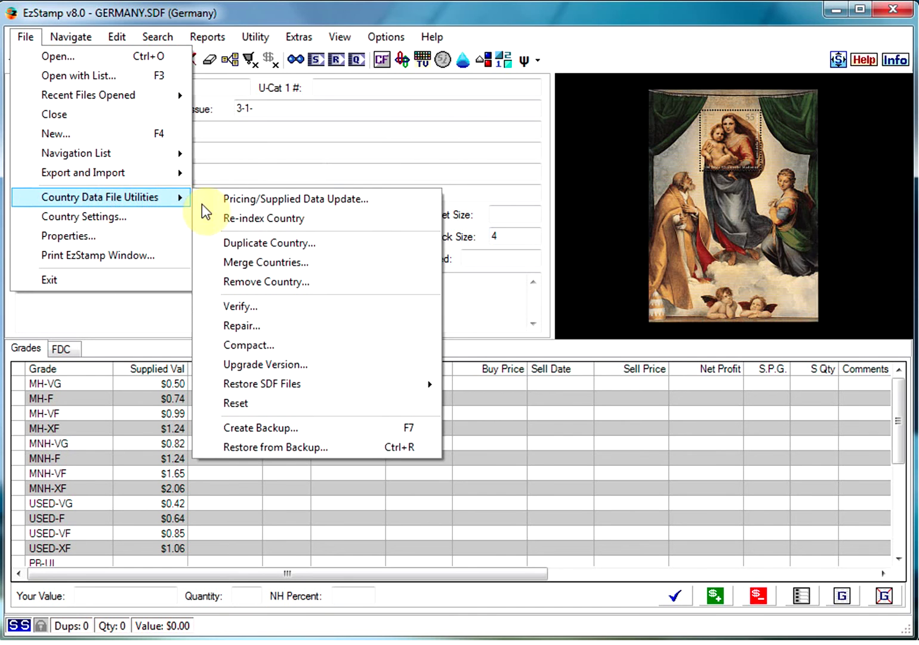
left_click(249, 244)
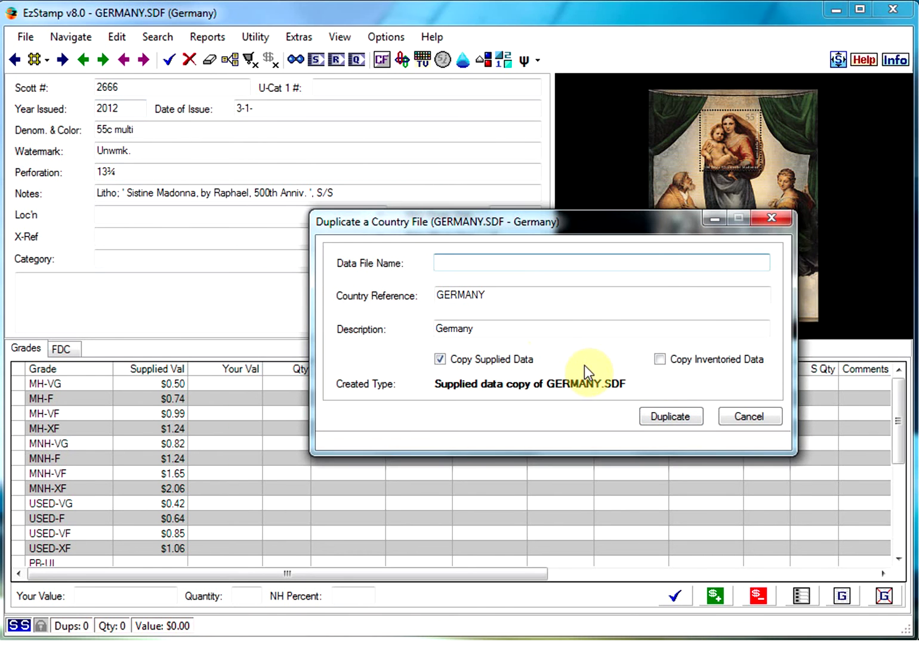
type("GERMNAY")
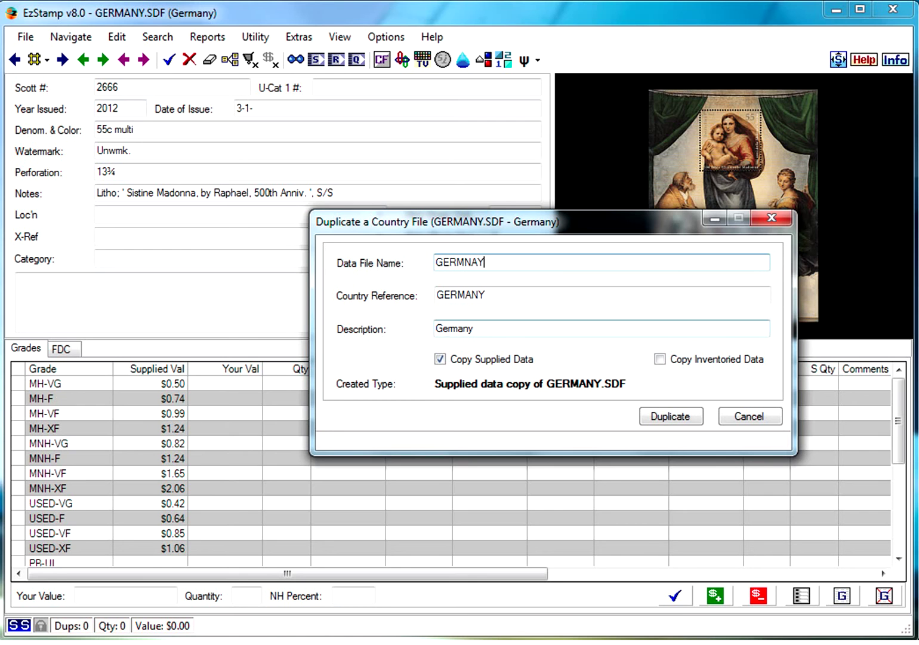
key("BackSpace")
key("BackSpace")
key("BackSpace")
type("ANY_USED")
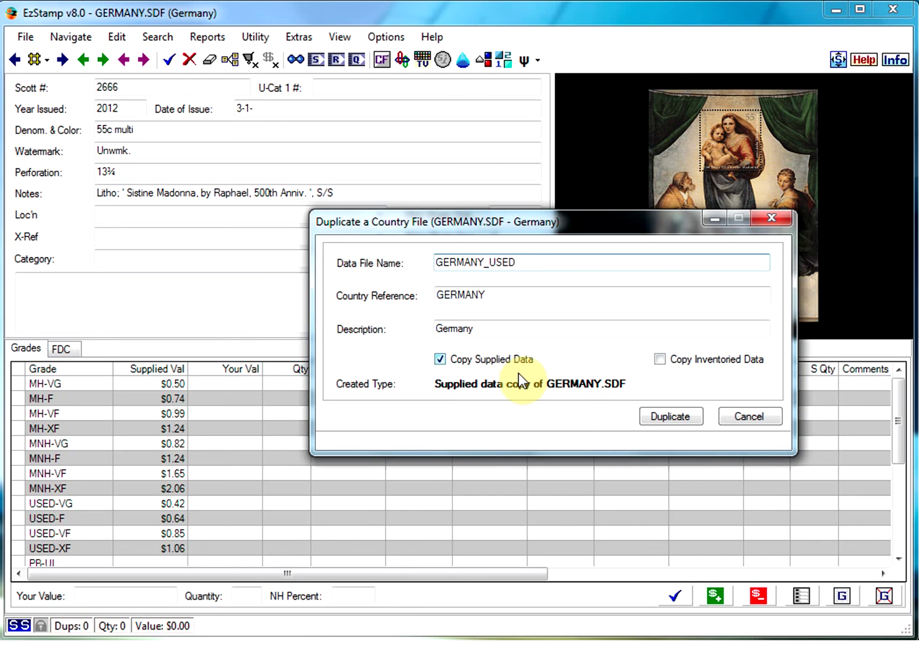
left_click(683, 416)
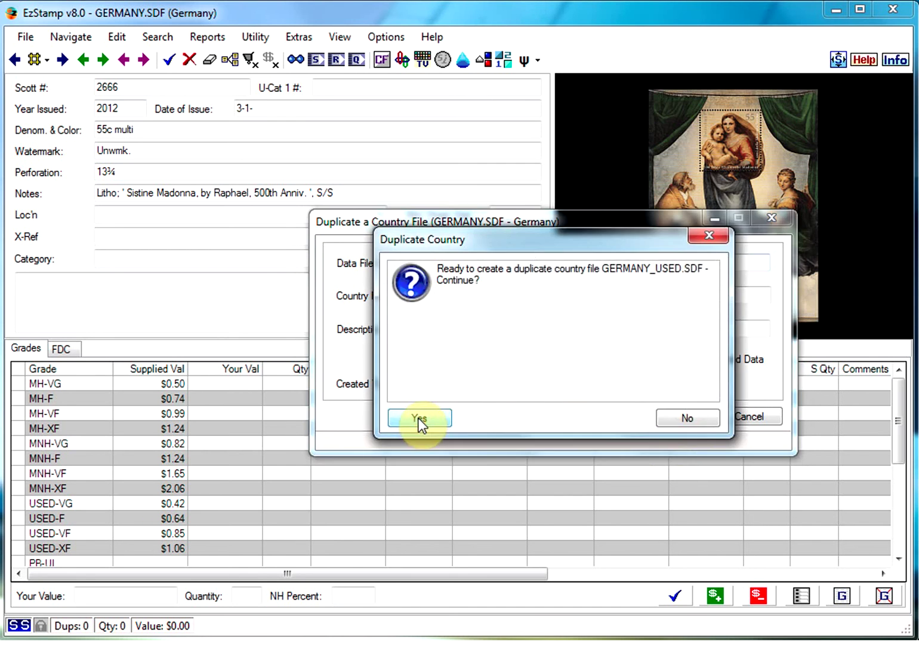
left_click(418, 419)
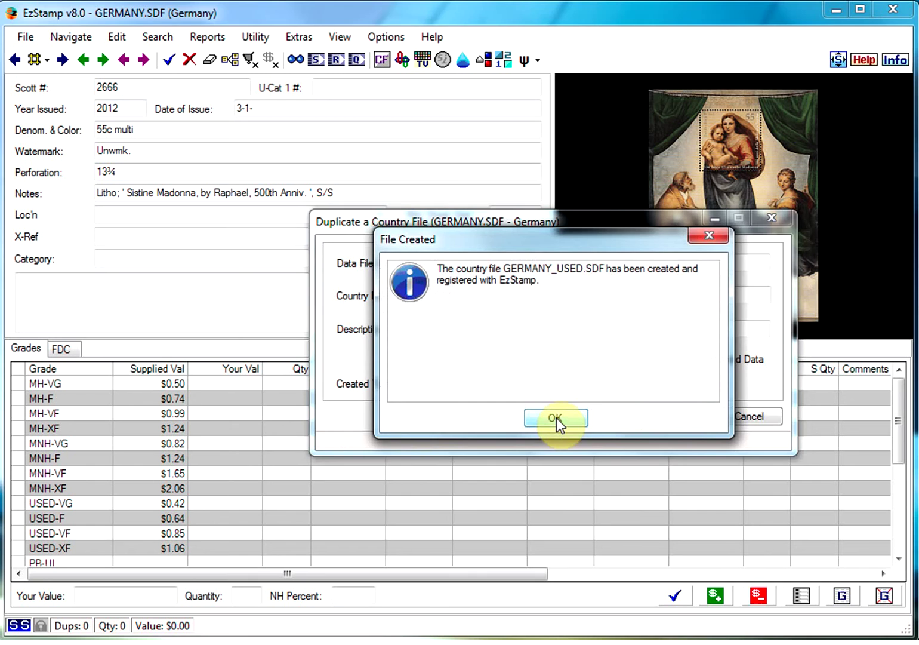
left_click(557, 418)
left_click(28, 39)
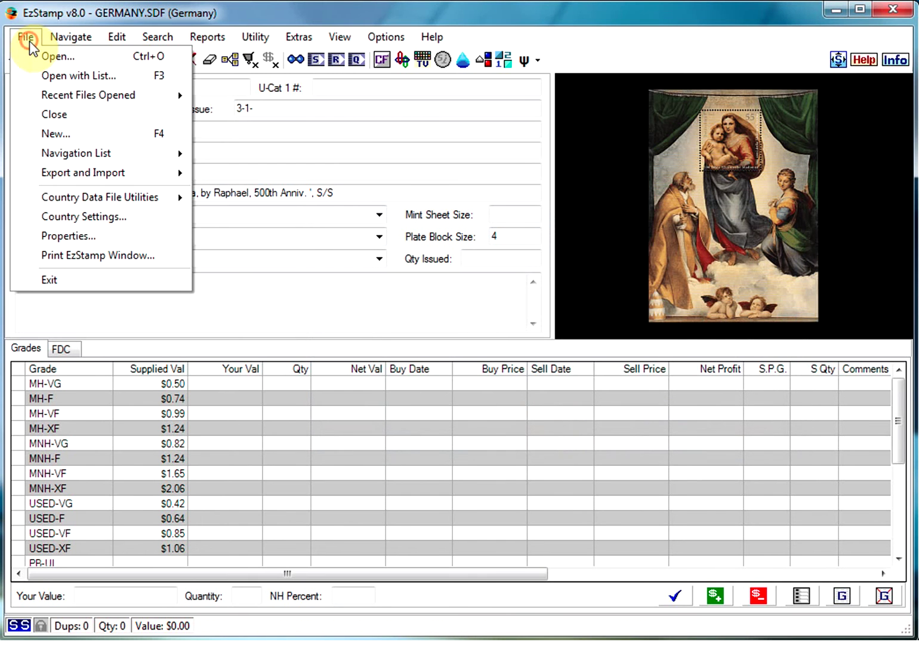
Open GERMANY_USED.SDF from the country file list and initialize it.
left_click(69, 76)
left_click(357, 425)
scroll(409, 395, "down", 2)
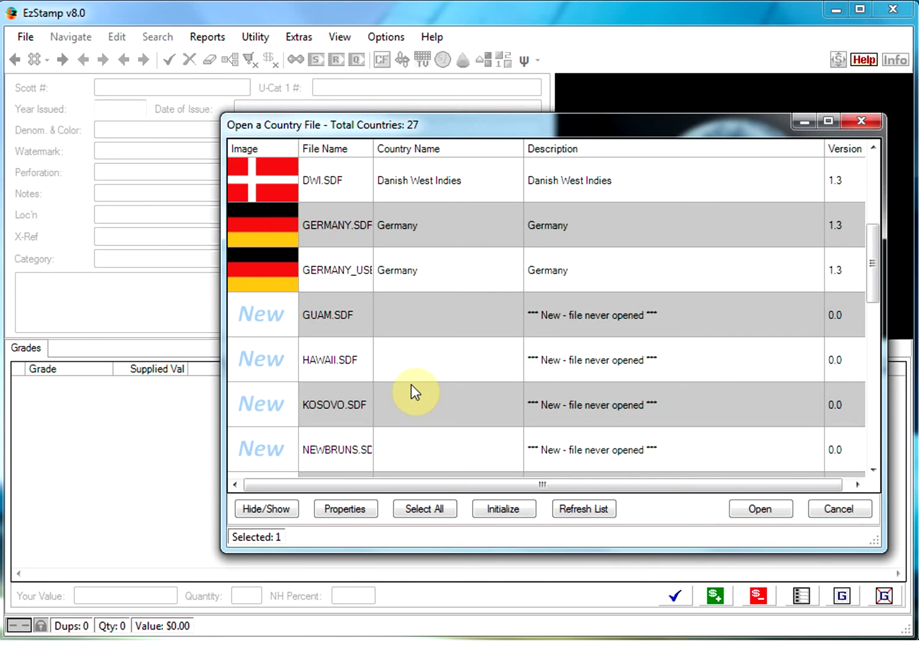
left_click(347, 270)
double_click(347, 270)
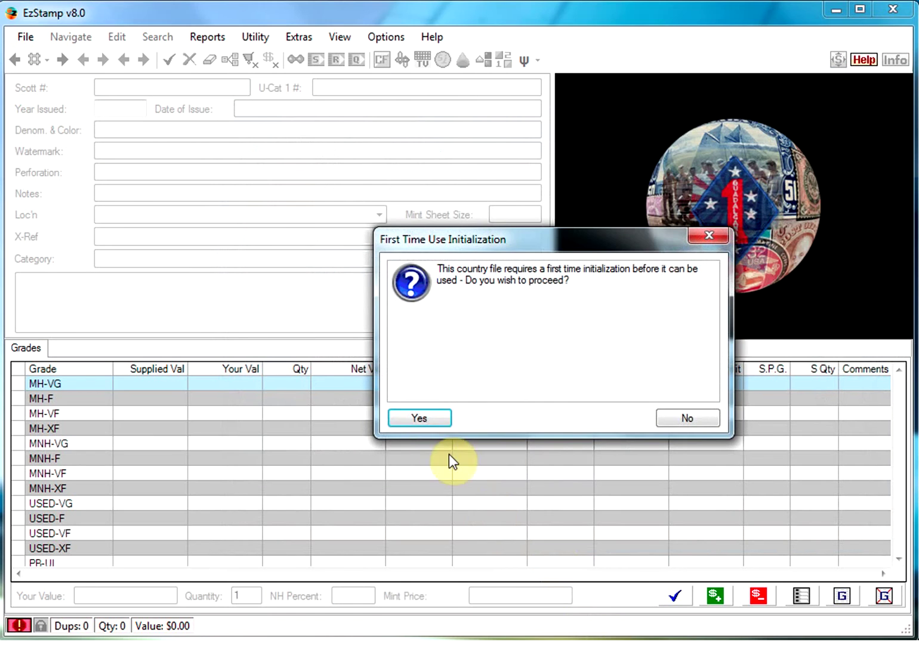
left_click(420, 417)
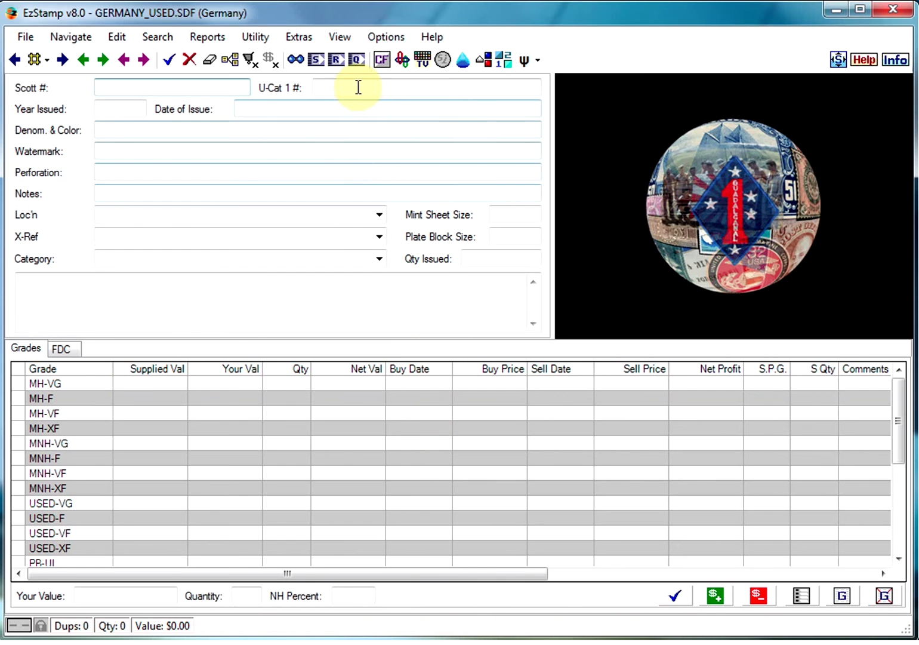
Check Quick Stats for inventoried stamps, finding no matches.
left_click(356, 59)
left_click(634, 443)
left_click(561, 416)
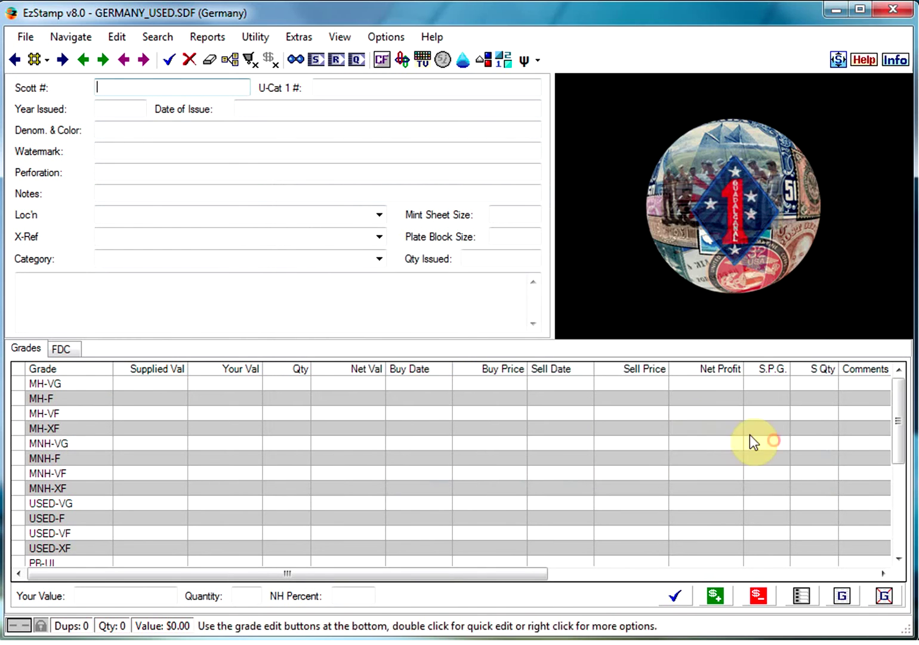
left_click(781, 443)
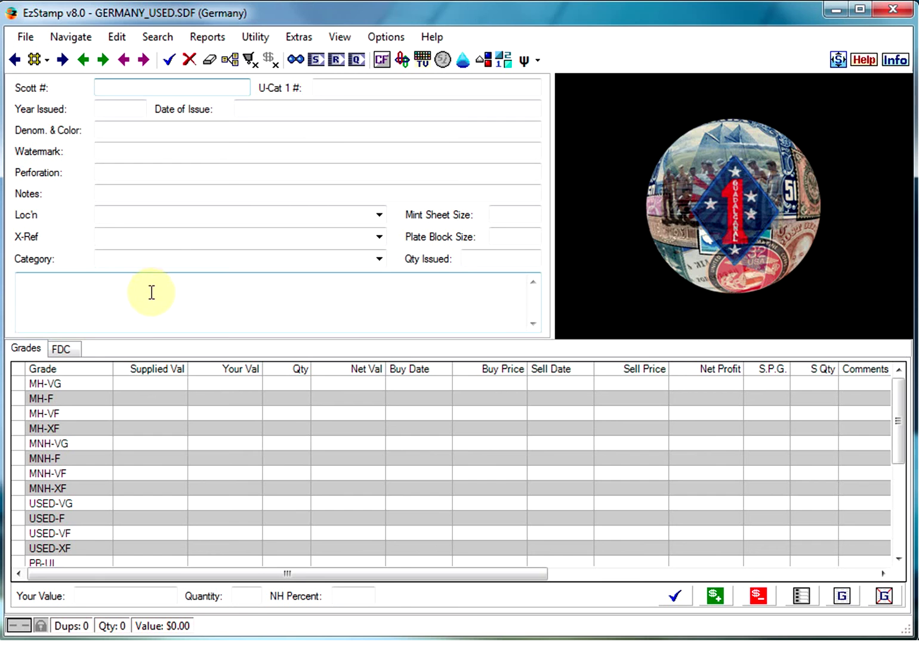
Set Rapid Multi Entry to Scott 2000–2100, find the matches, and begin entry.
left_click(116, 40)
left_click(173, 312)
double_click(661, 202)
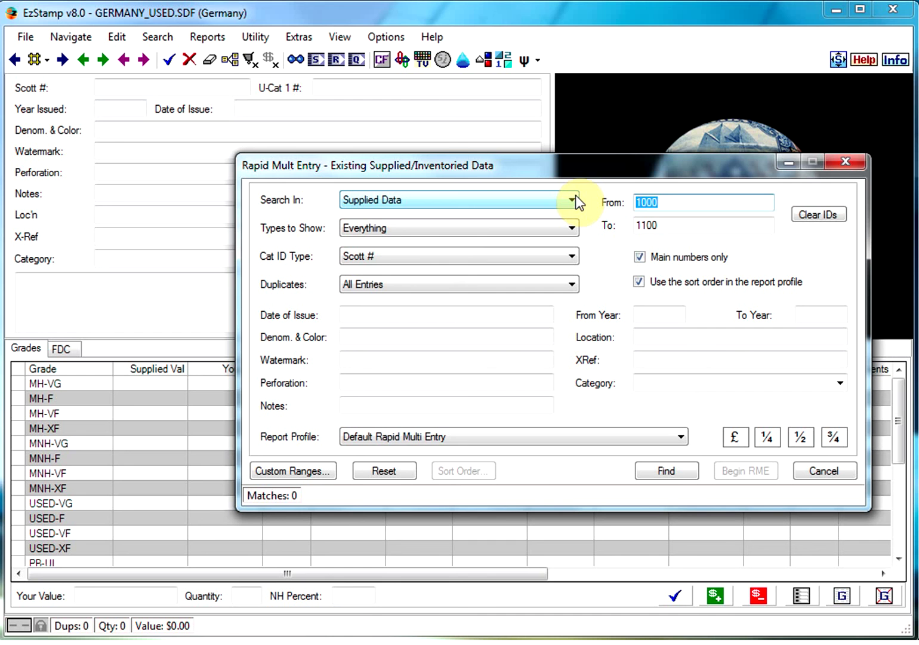
type("2000")
key("Tab")
type("2100")
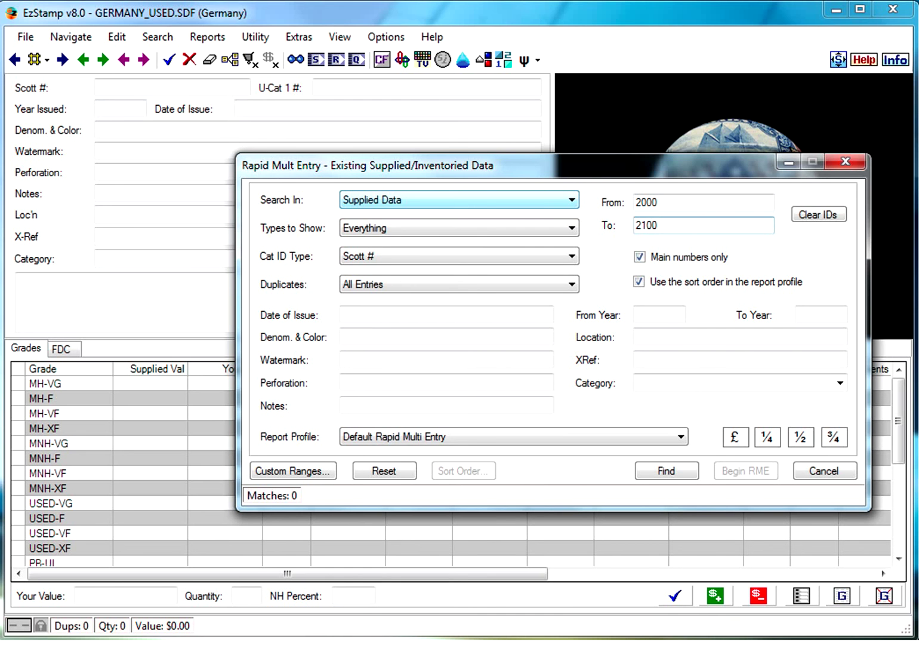
left_click(661, 470)
left_click(725, 471)
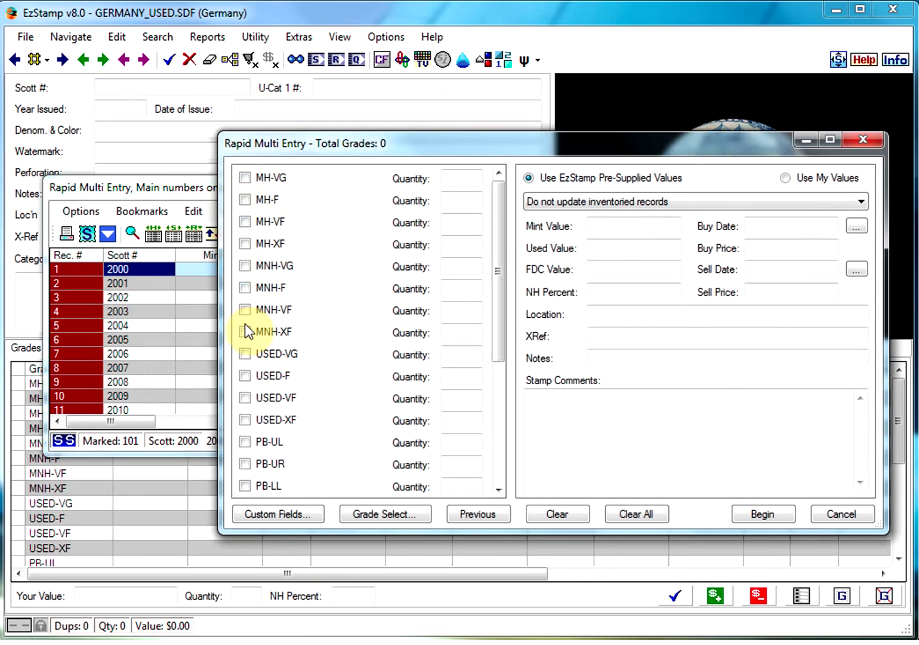
Inventory one USED-VF copy of each stamp in 'Volume 3' and confirm.
left_click(248, 395)
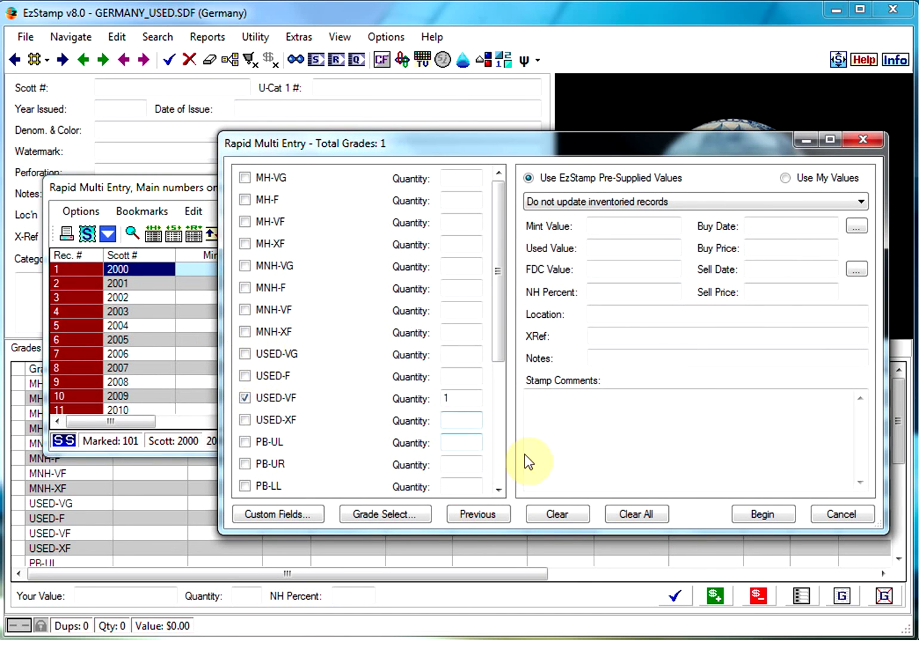
left_click(619, 317)
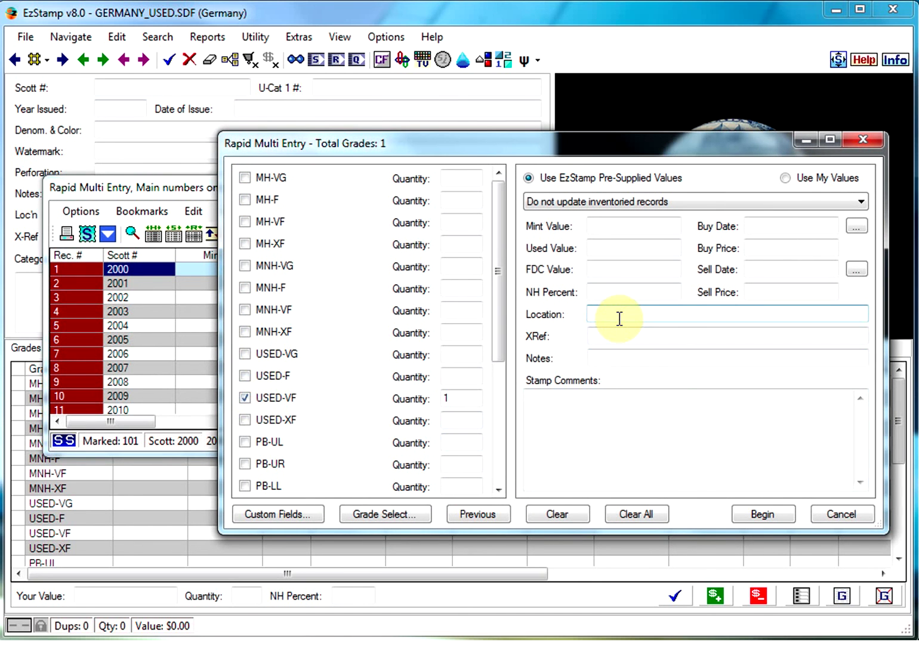
type("Volume 3")
left_click(759, 515)
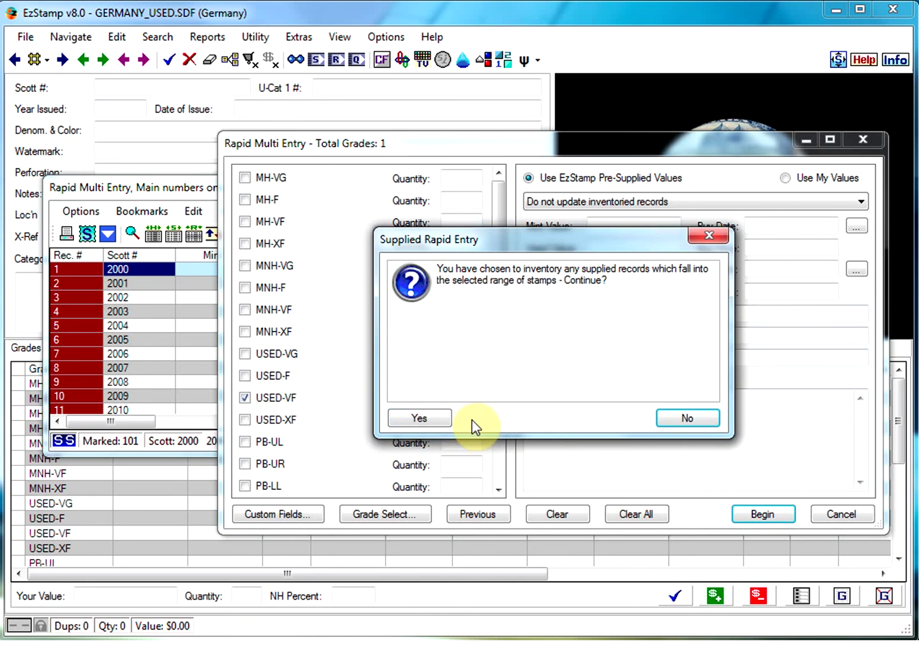
left_click(435, 418)
left_click(515, 420)
Show all inventoried USED-VF records in the Quick Stats grid, view a stamp picture near the end, and close.
left_click(775, 184)
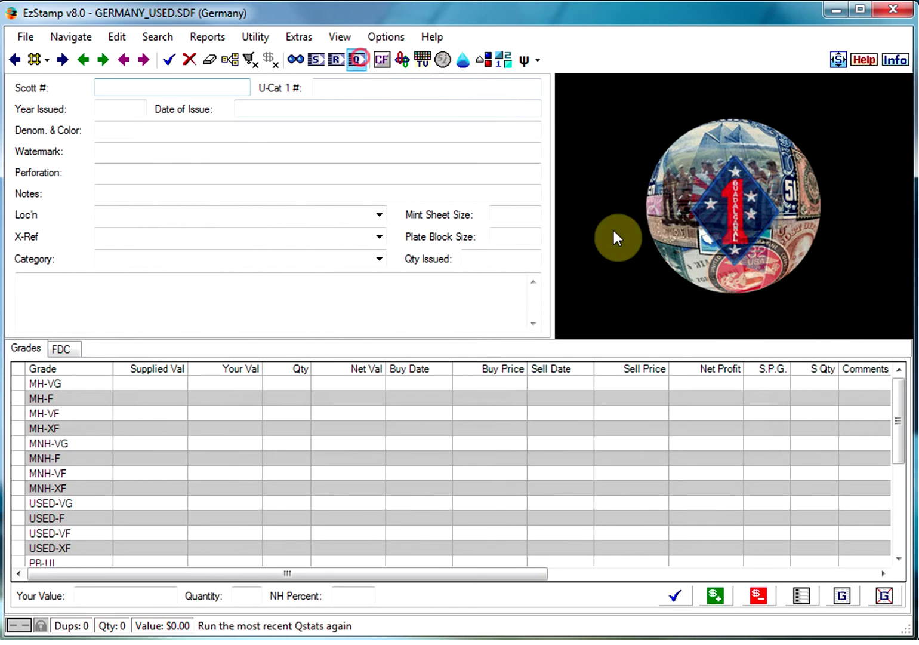
left_click(631, 441)
left_click(710, 443)
left_click_drag(782, 275, 774, 412)
left_click(642, 352)
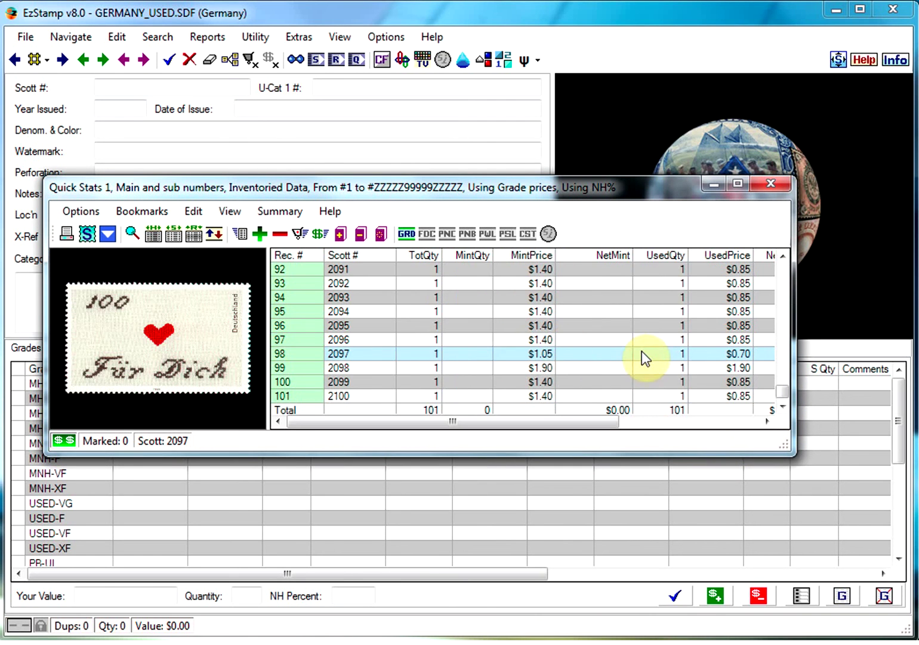
left_click(368, 352)
middle_click(369, 353)
left_click(768, 183)
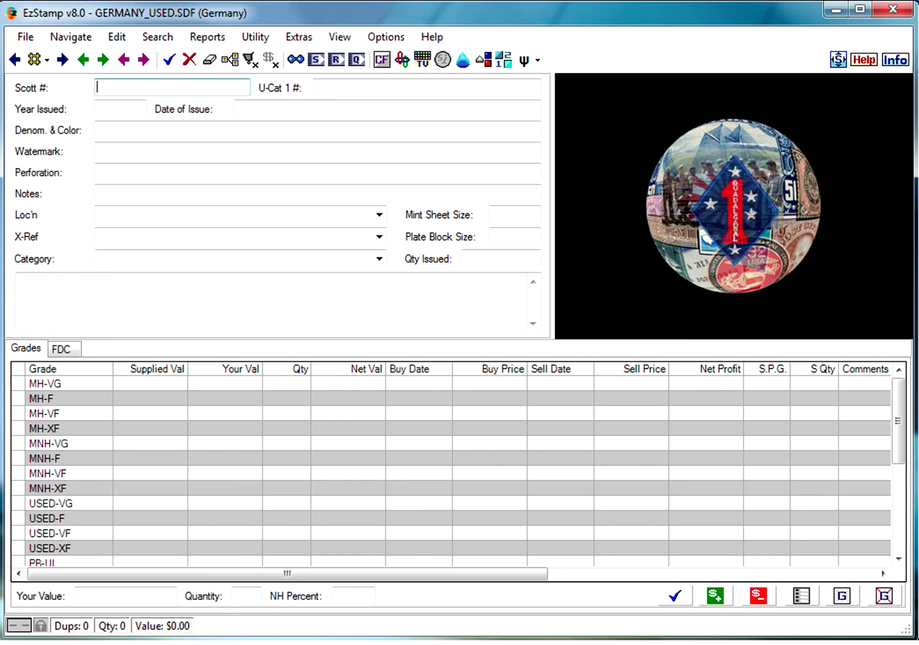
Try Merge Countries, dismiss the open-file warning, and close GERMANY_USED.SDF.
left_click(30, 41)
mouse_move(115, 202)
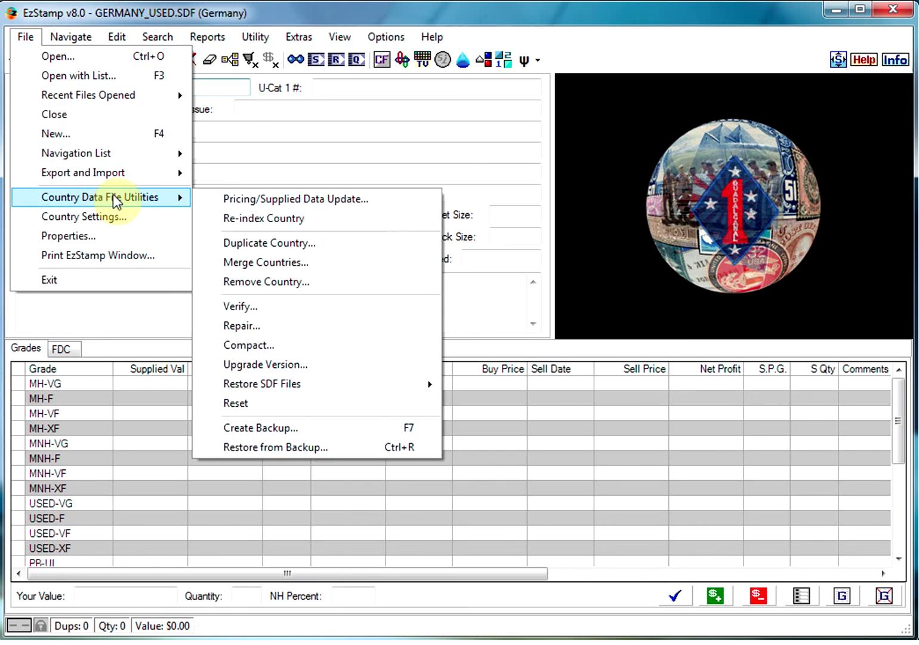
left_click(247, 264)
left_click(555, 417)
left_click(27, 37)
left_click(57, 114)
Open Merge Countries from the Country Data File Utilities.
left_click(25, 37)
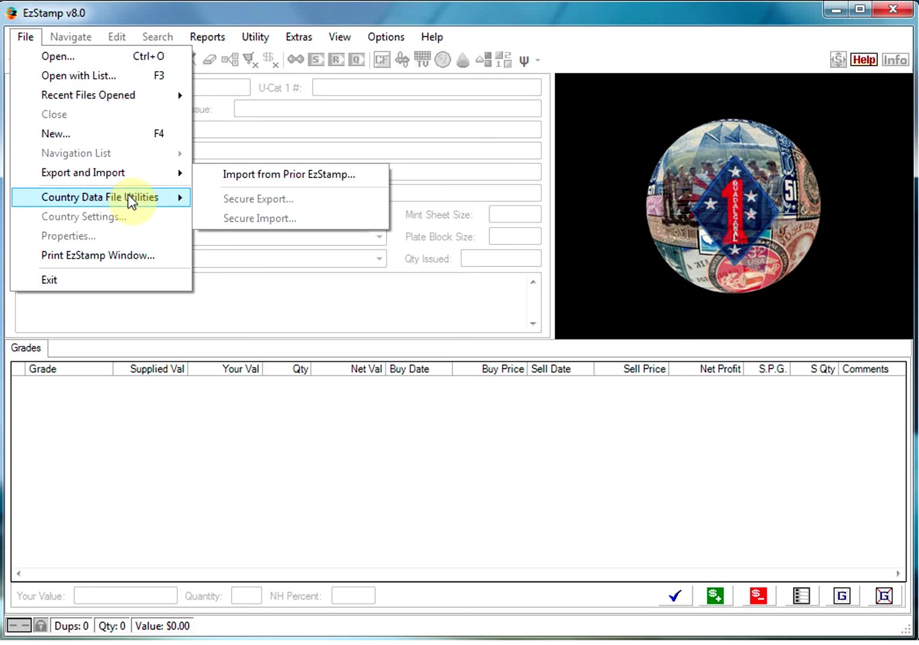
mouse_move(127, 197)
left_click(245, 261)
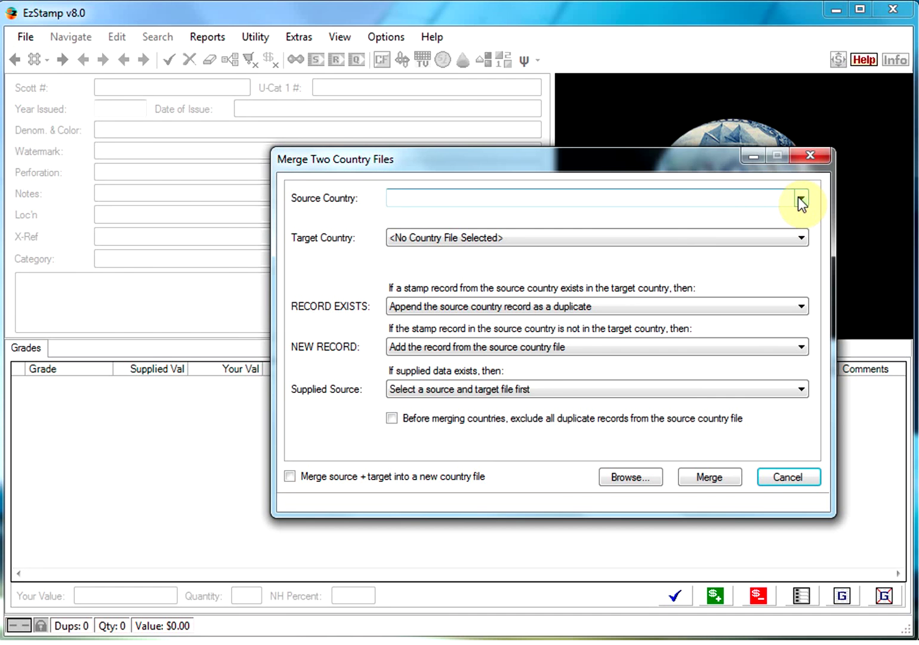
Choose GERMANY_USED.SDF as the source file and GERMANY.sdf as the target.
left_click(800, 199)
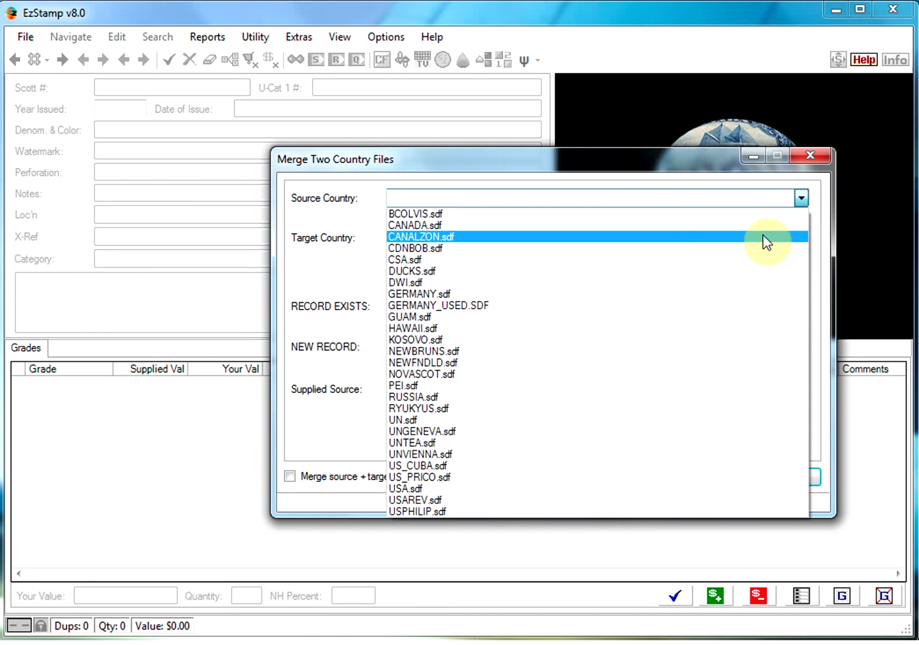
left_click(486, 305)
left_click(428, 238)
left_click(441, 344)
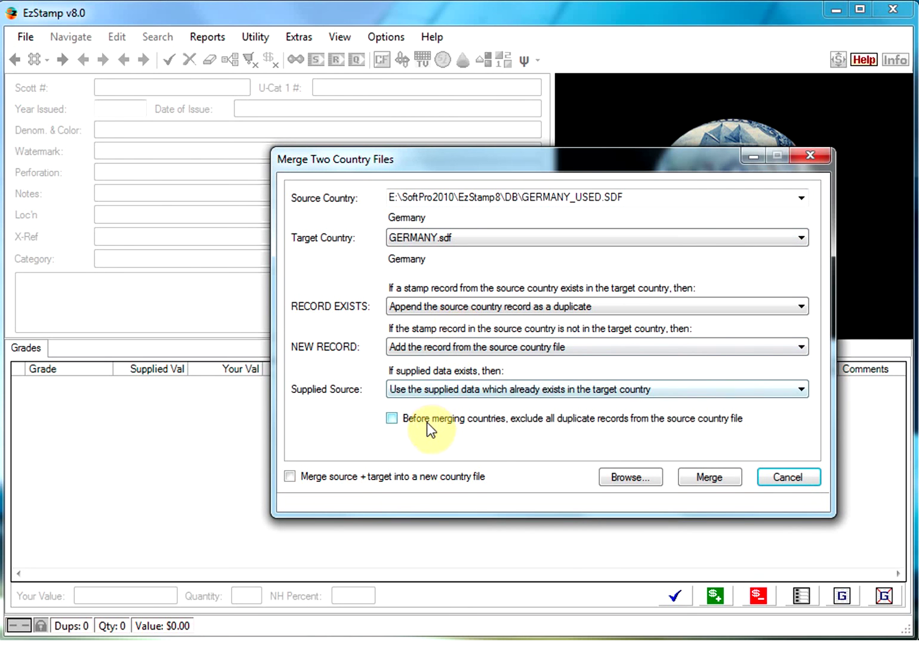
Run and confirm the merge, acknowledge completion, and close the merge window.
left_click(714, 484)
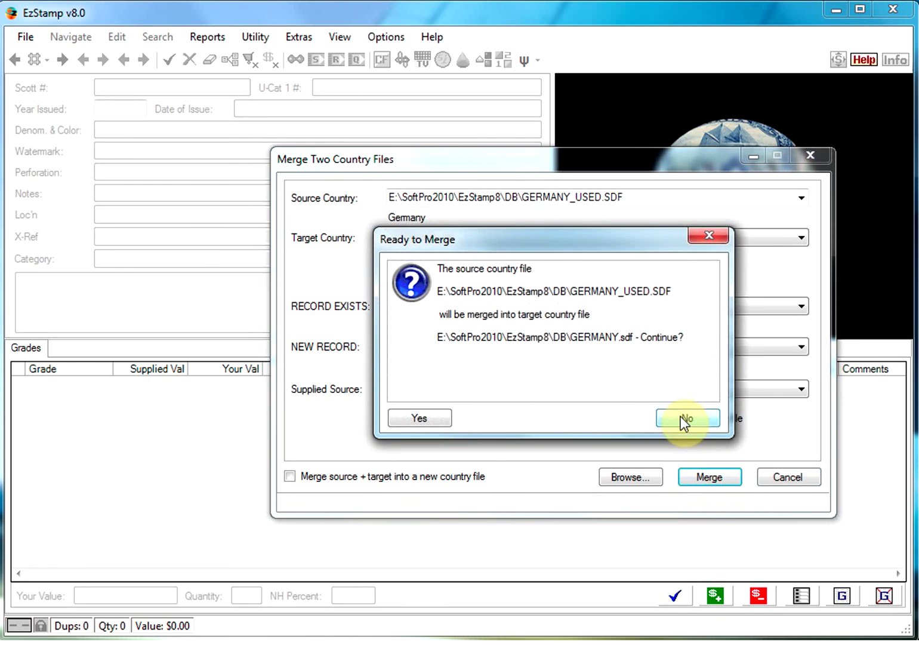
left_click(411, 424)
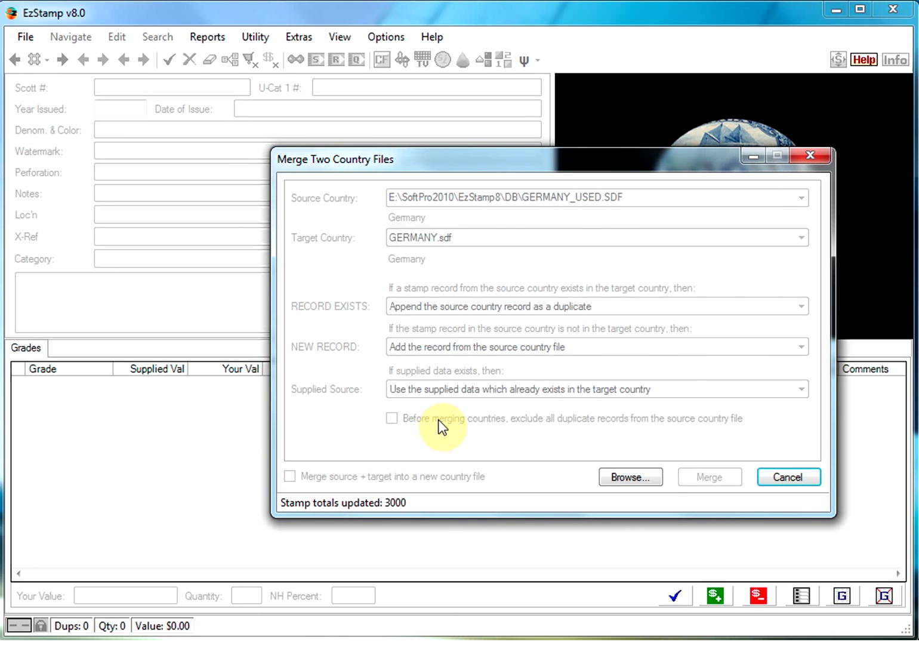
left_click(562, 416)
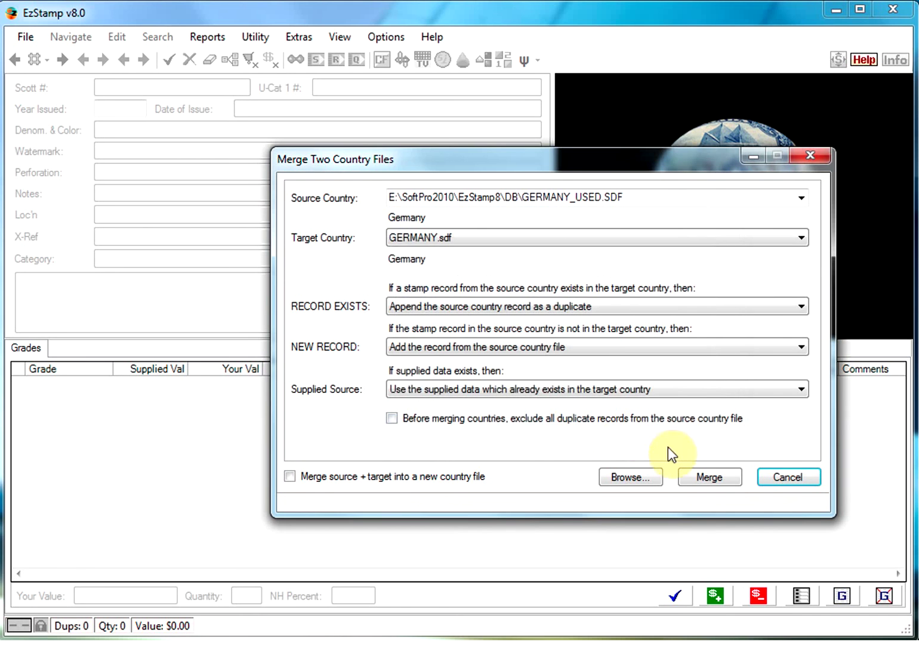
left_click(778, 476)
left_click(27, 38)
Reopen GERMANY.SDF from recent files and list its 200 inventoried records in Quick Stats.
mouse_move(183, 100)
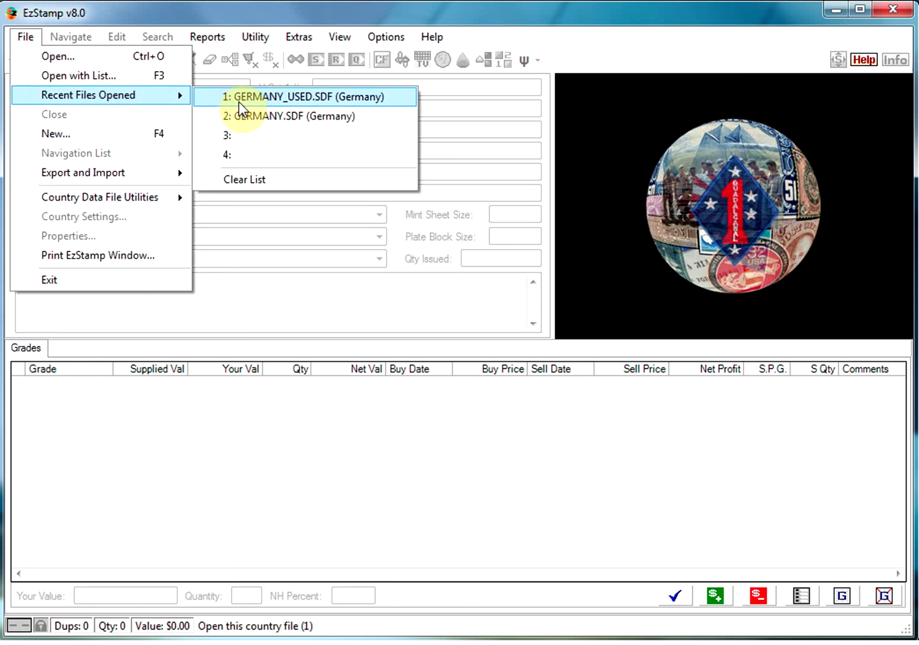
left_click(250, 117)
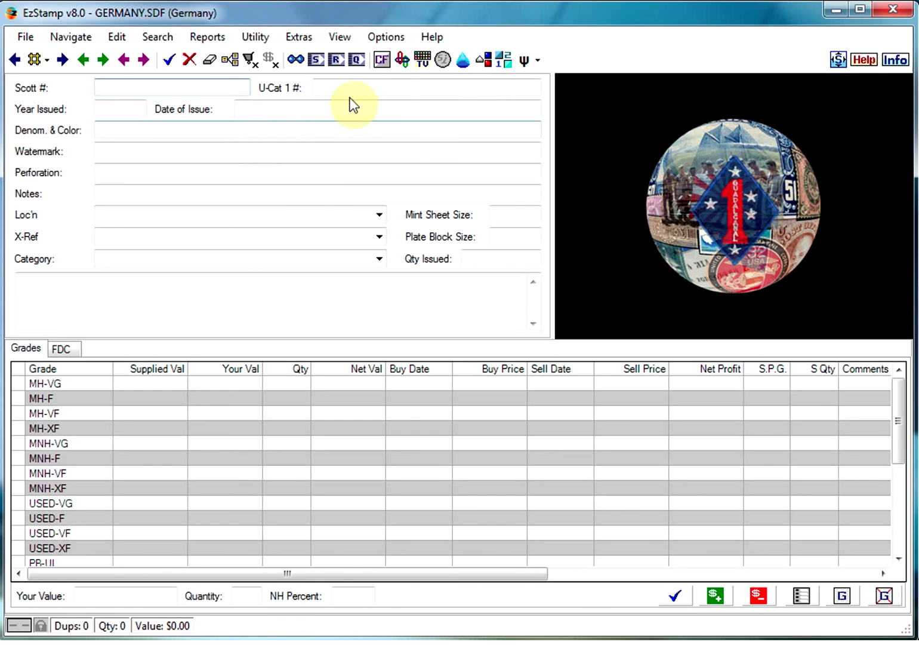
left_click(356, 59)
left_click(638, 449)
left_click(699, 456)
Inspect Scott 1002, 2089 and 2087's picture in the grid, then close Quick Stats.
left_click(130, 297)
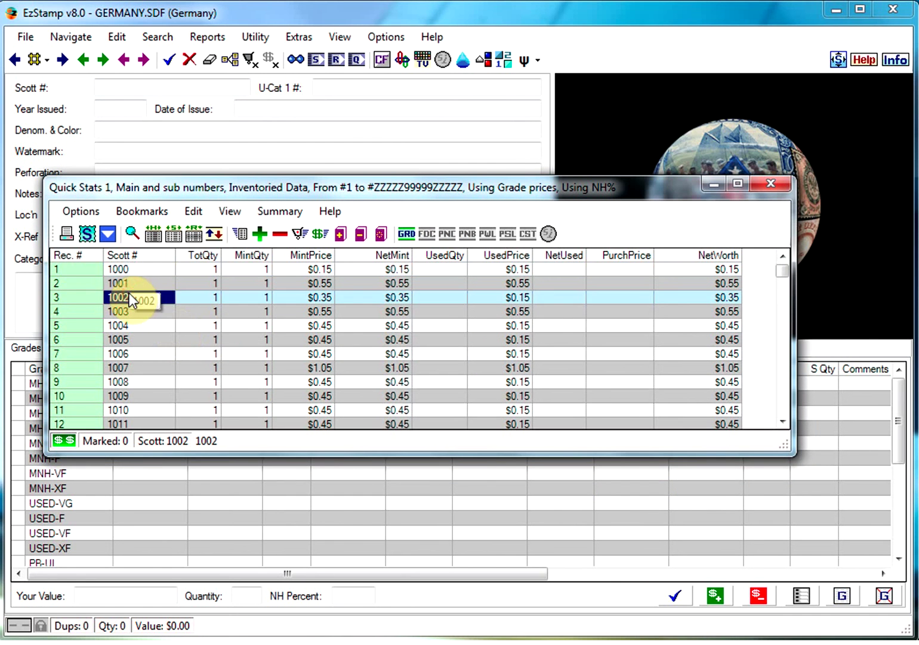
scroll(130, 292, "down", 17)
scroll(147, 332, "down", 15)
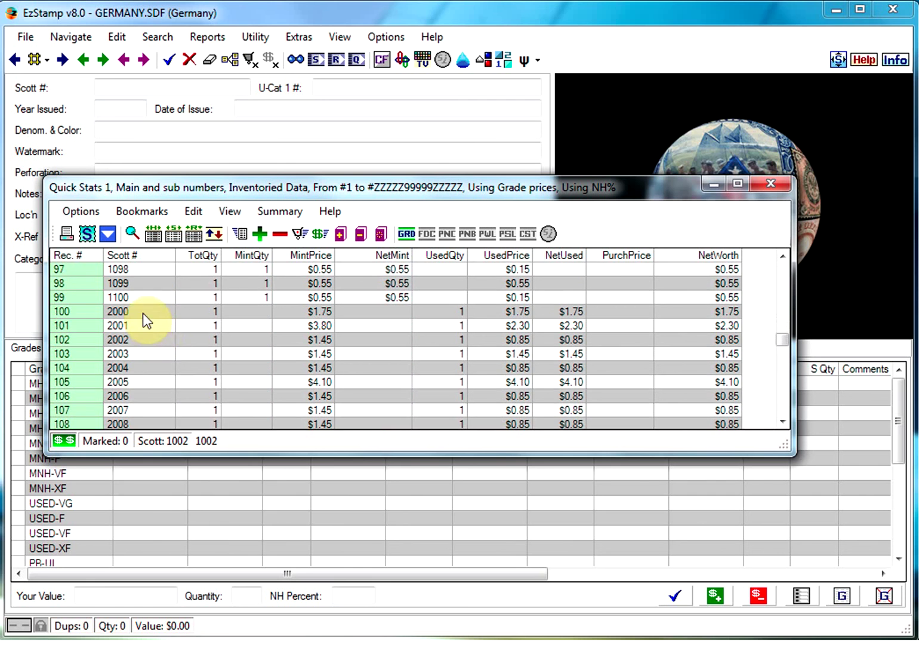
scroll(143, 315, "down", 20)
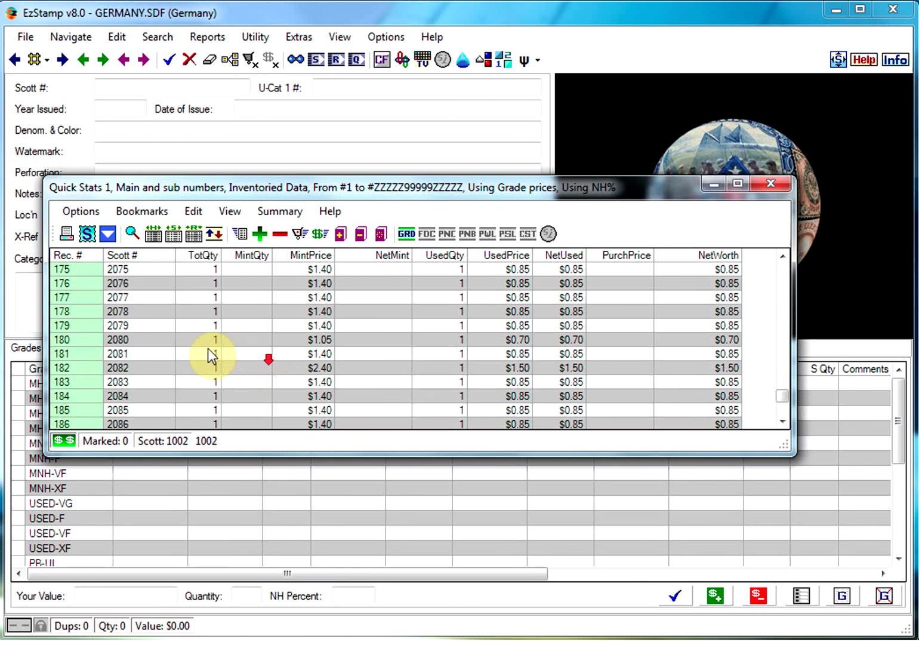
scroll(211, 345, "down", 3)
left_click(211, 345)
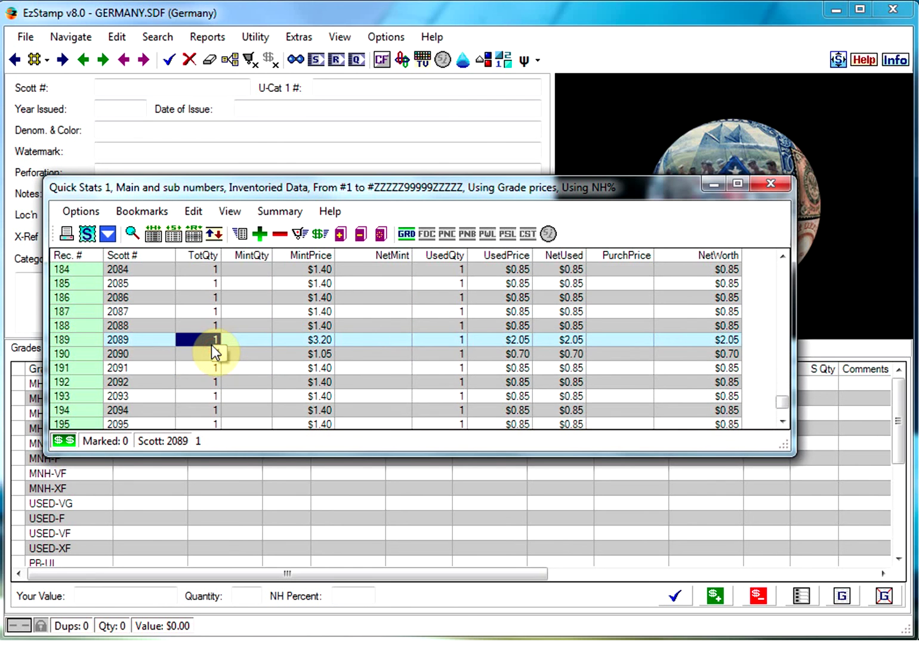
left_click(347, 312)
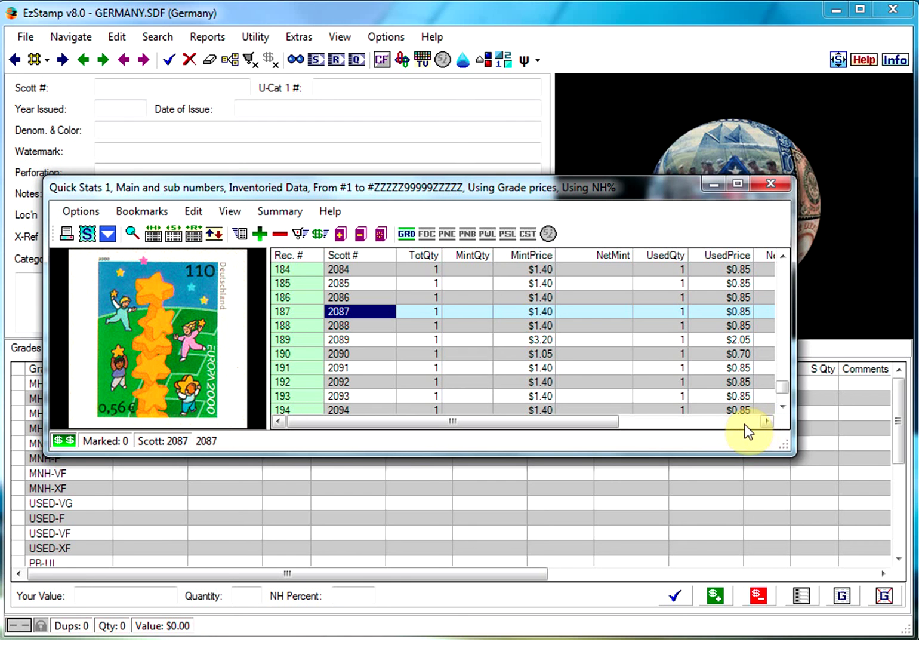
left_click(775, 182)
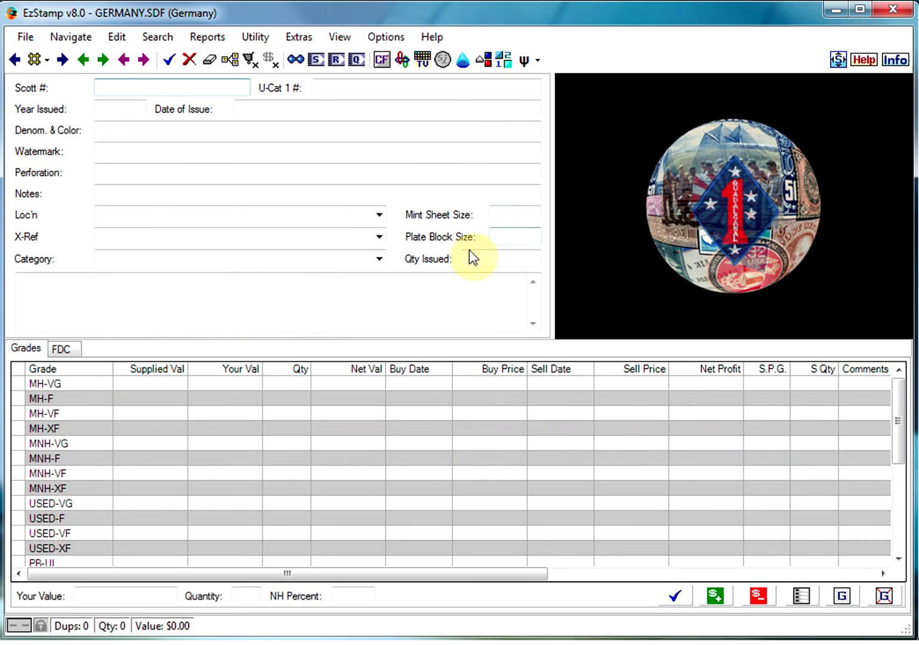